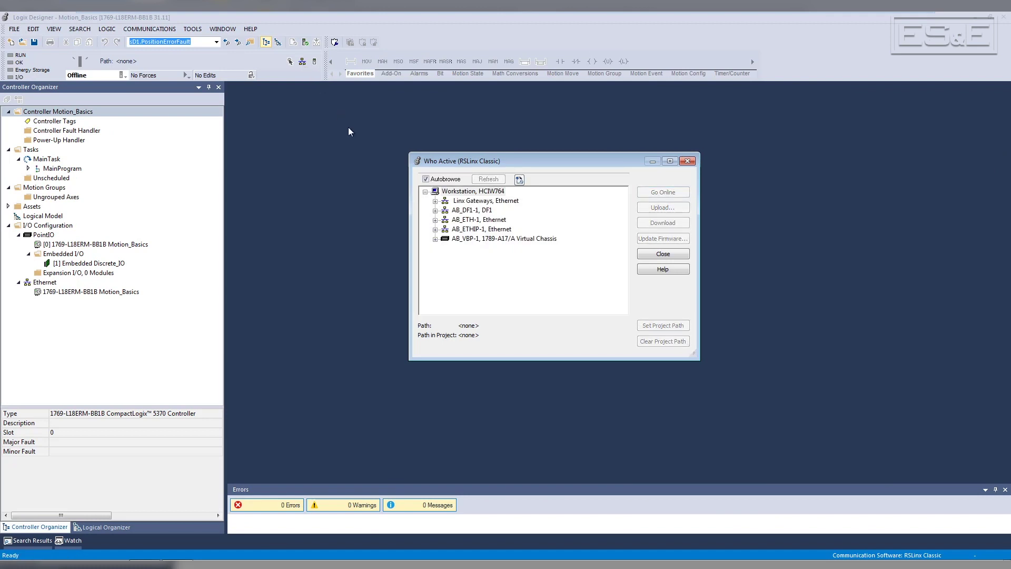
Download Motion_Basics to the controller at 192.168.1.10 via AB_ETHIP-1 and return it to Remote Run.
click(436, 230)
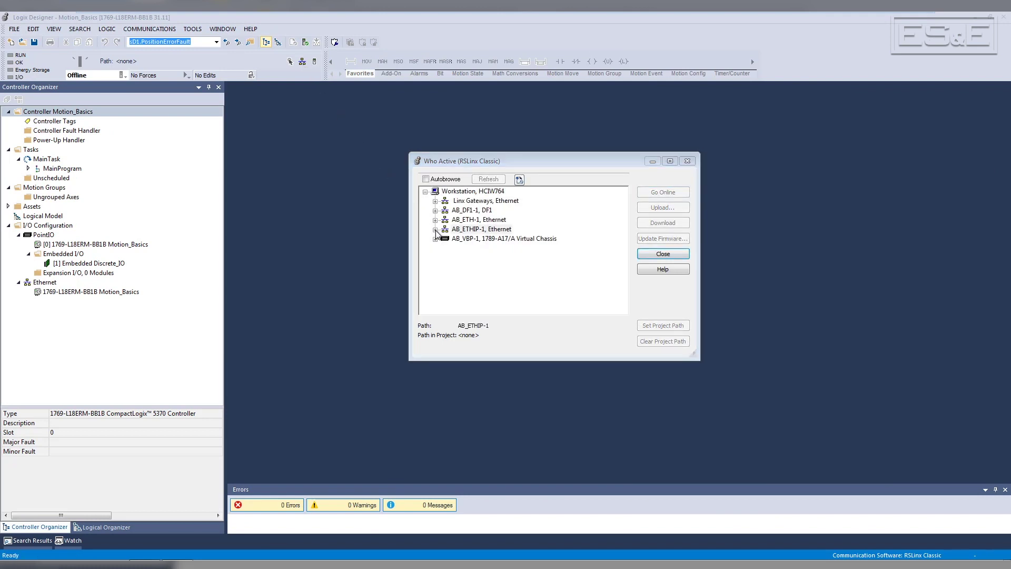
click(473, 241)
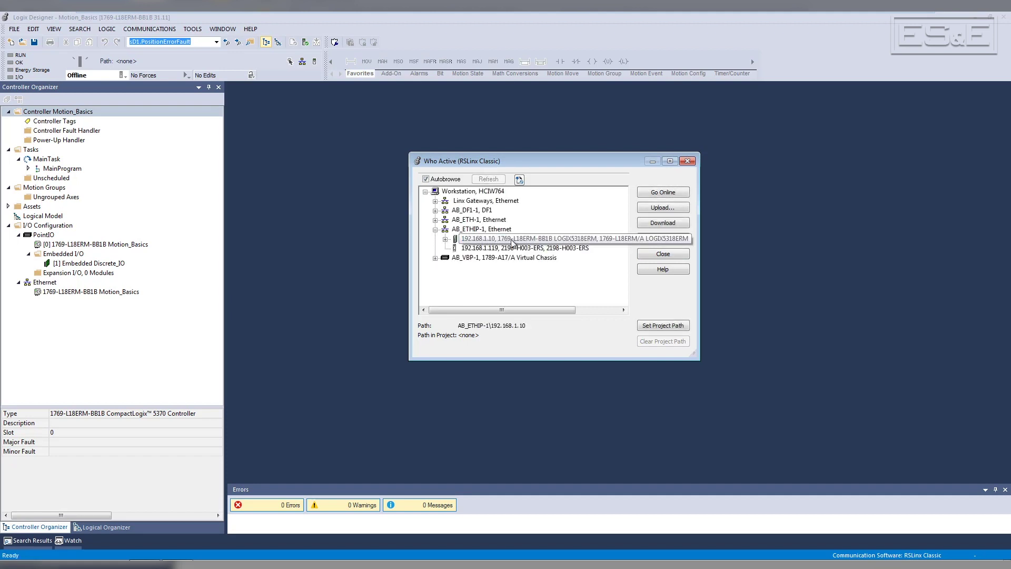
click(641, 224)
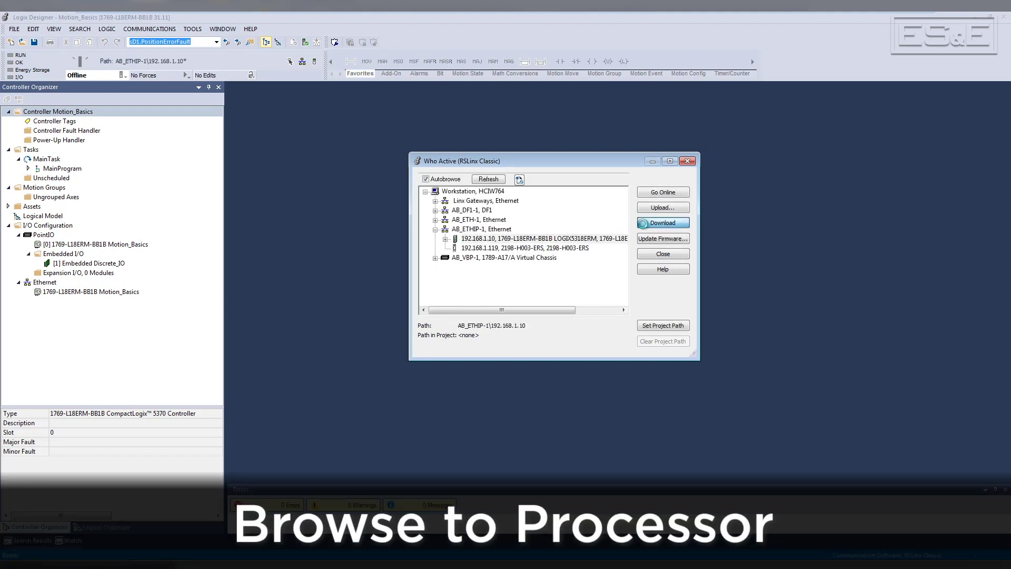
click(506, 374)
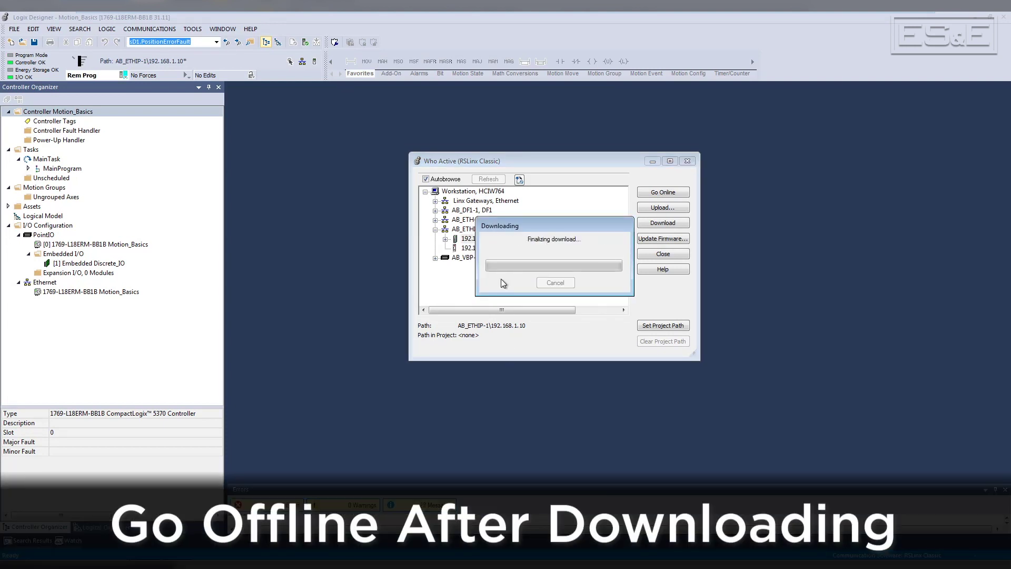
click(601, 282)
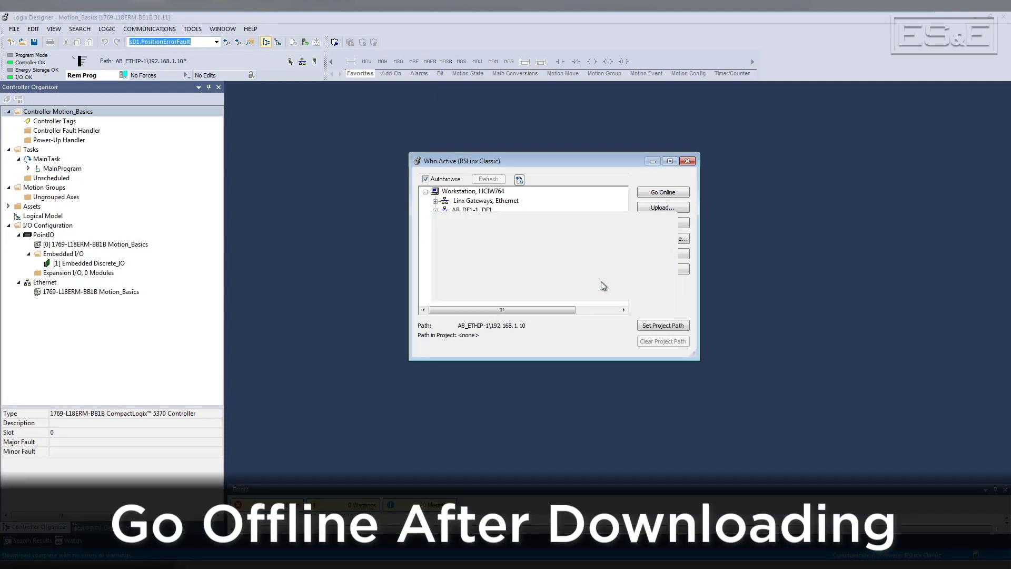
Take the project offline and select the Ethernet network in the I/O configuration.
click(125, 76)
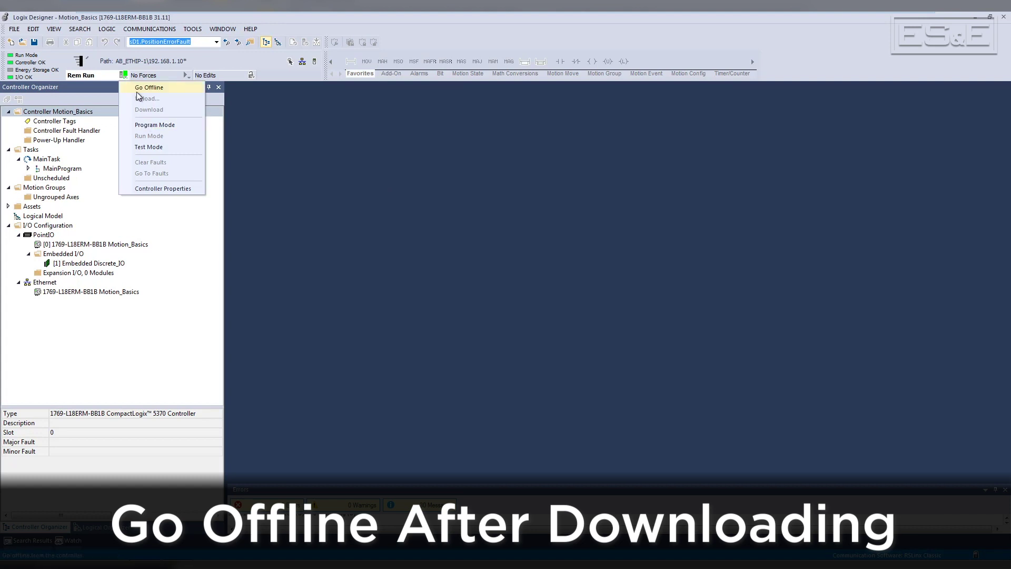
click(137, 90)
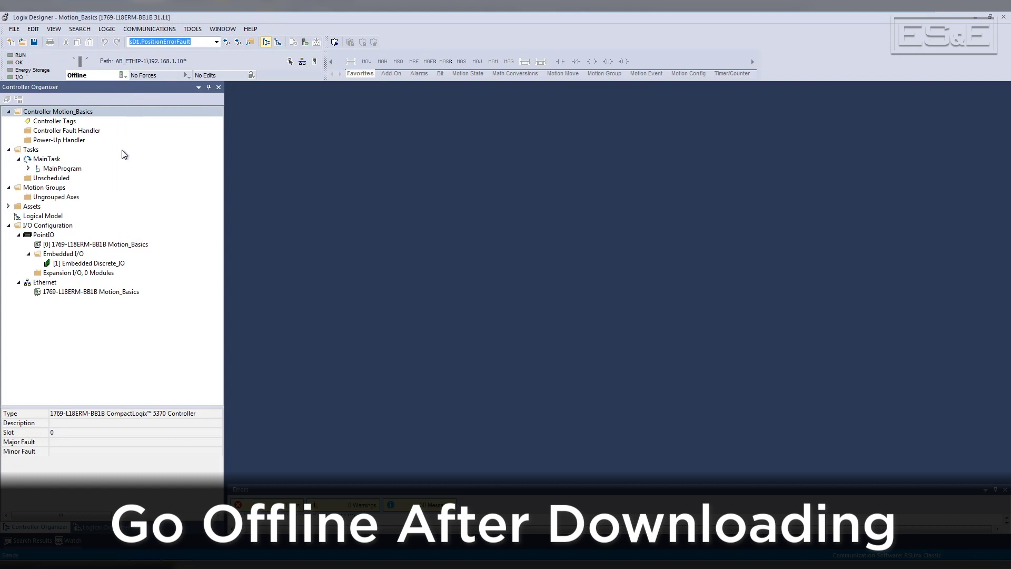
click(48, 285)
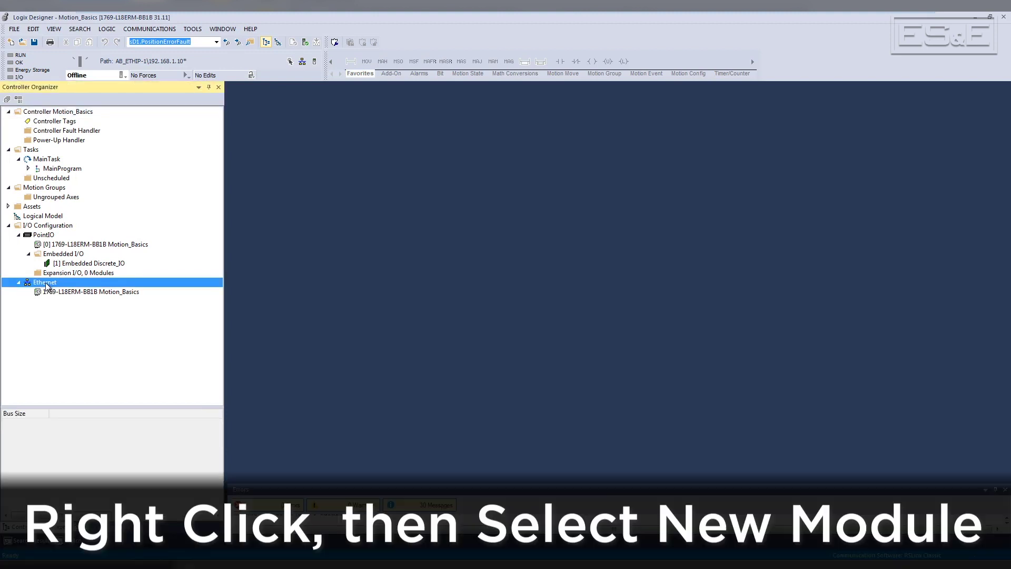
Add a new module under Ethernet, searching the catalog for '2198-H' and creating a 2198-H003-ERS drive.
right_click(47, 285)
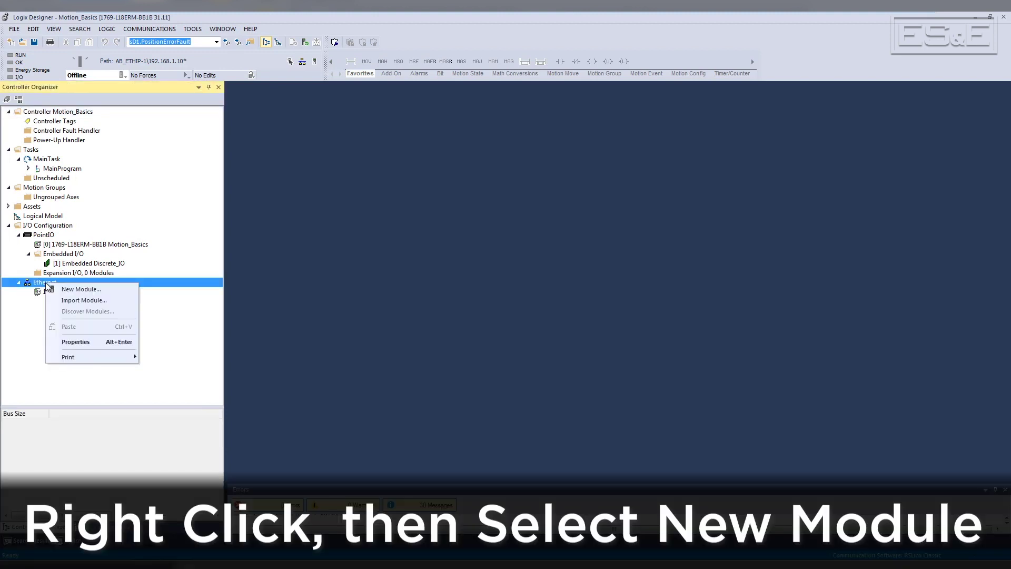
click(116, 288)
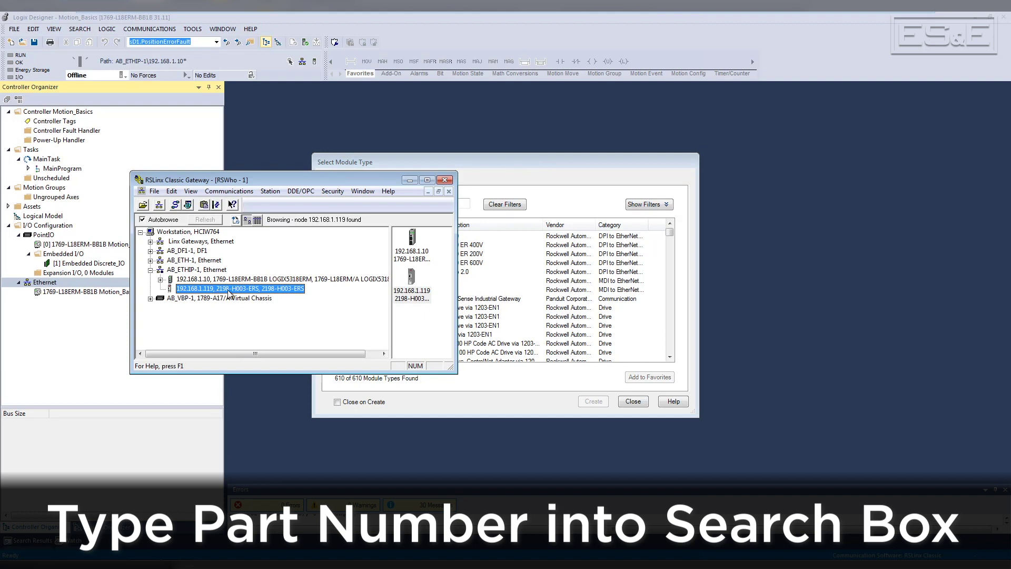
click(500, 178)
click(453, 207)
text(21)
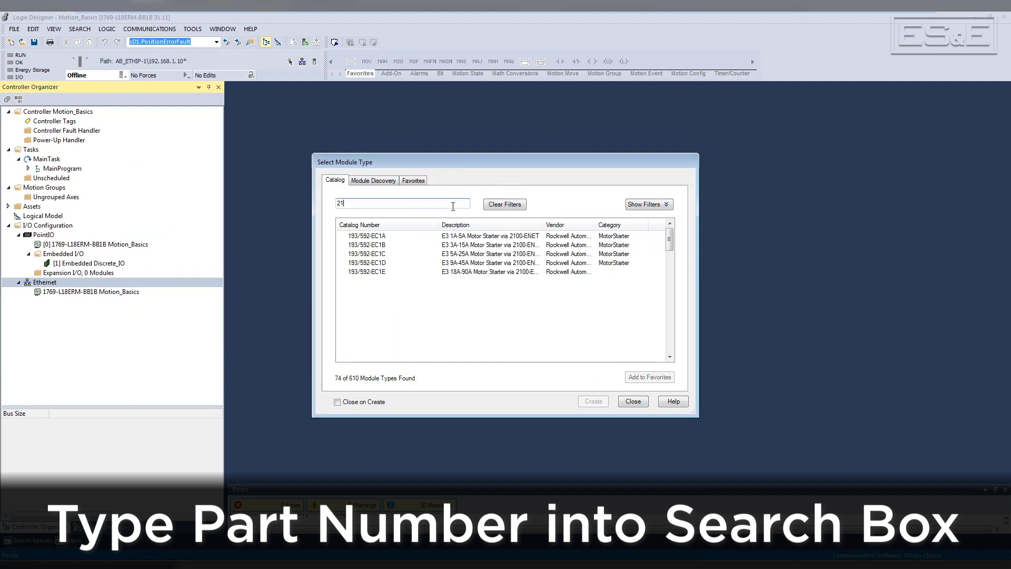
text(98-H0)
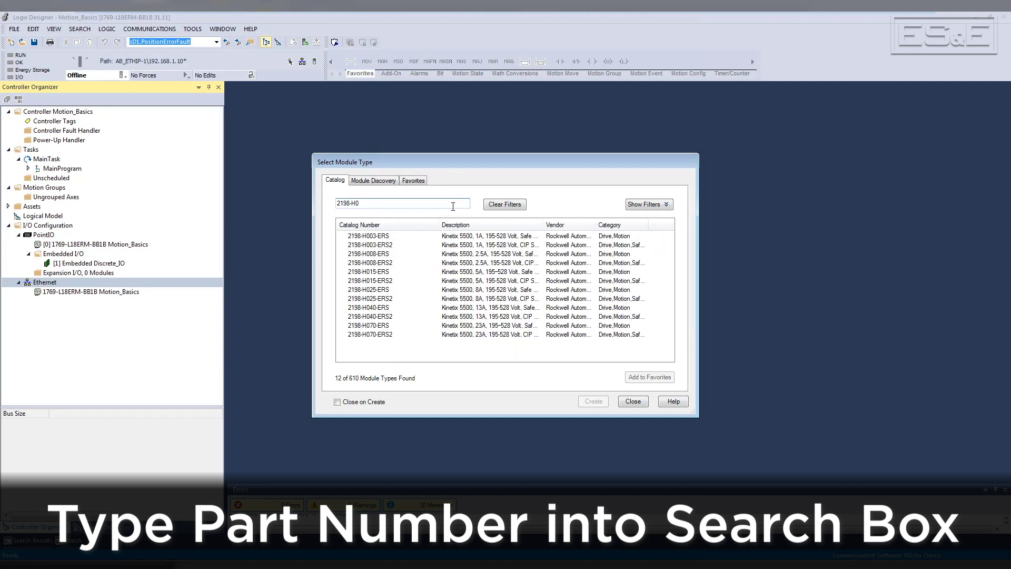
click(394, 235)
click(589, 402)
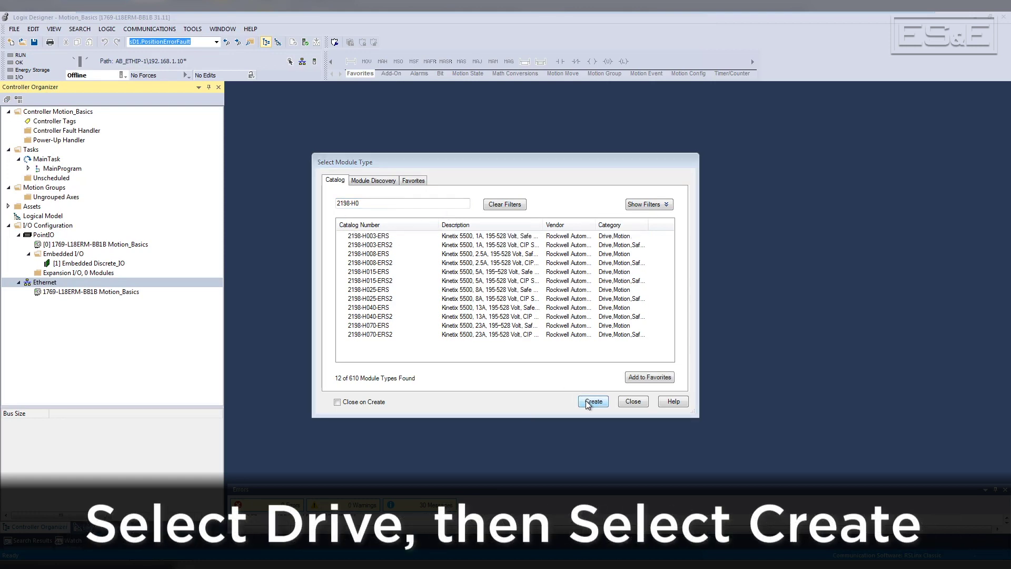
Name the drive 'Module' with private network address 192.168.1.119, checked against RSLinx.
text(Module)
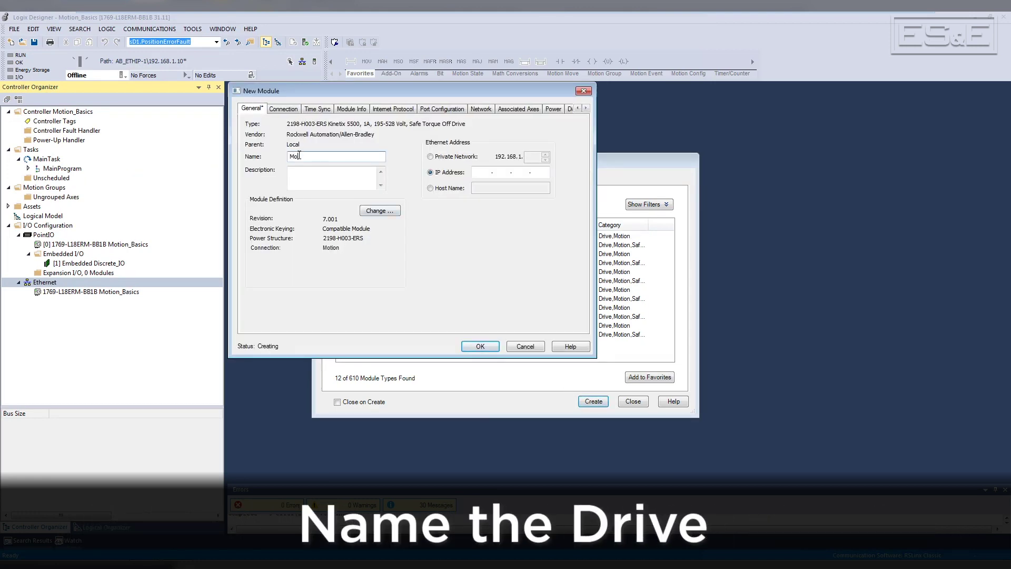
click(454, 158)
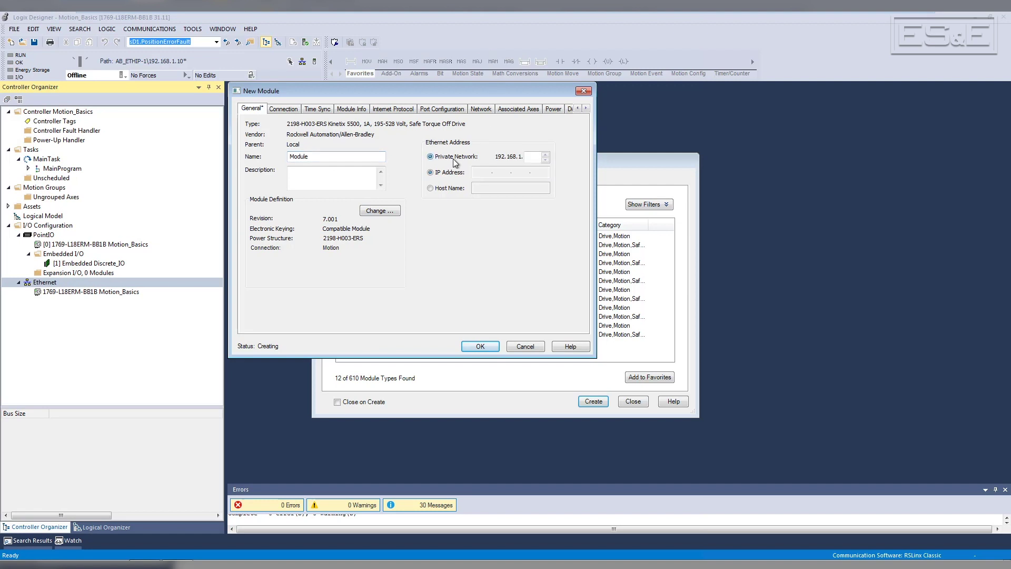
key(alt+Tab)
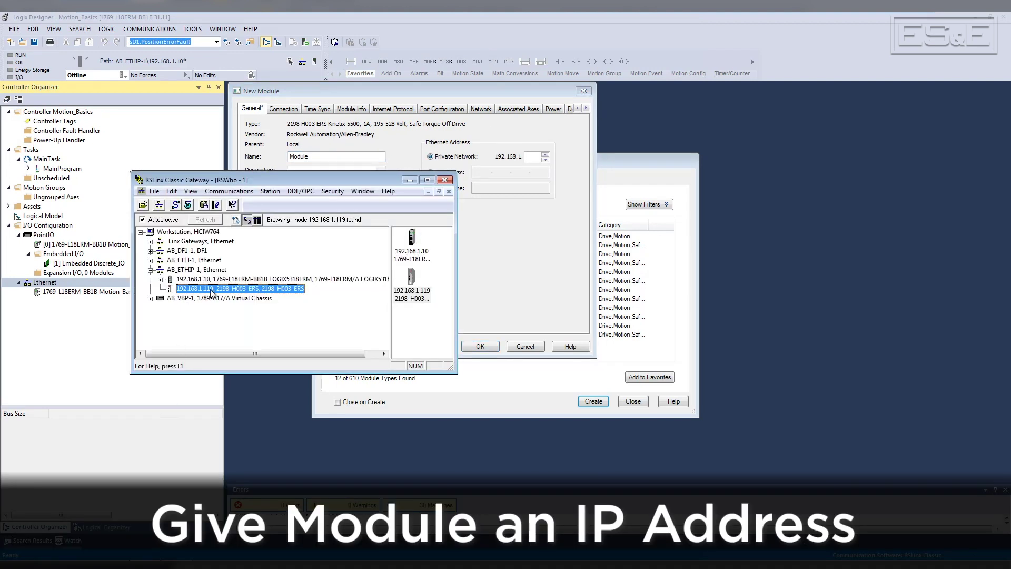
click(530, 156)
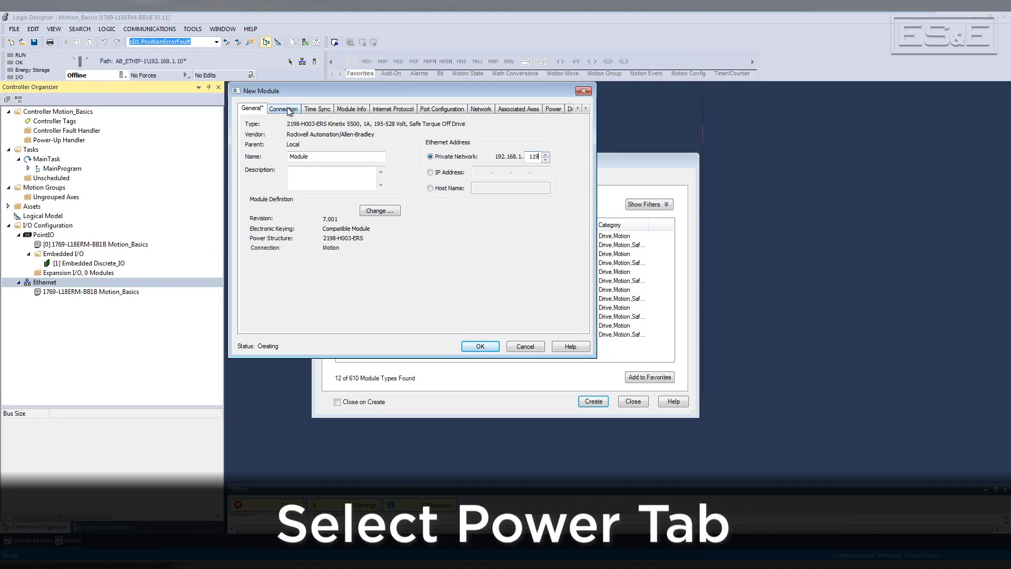
Set drive power to 200-240 VAC, Single Phase, Standalone bus, accept, and close the catalog.
click(550, 110)
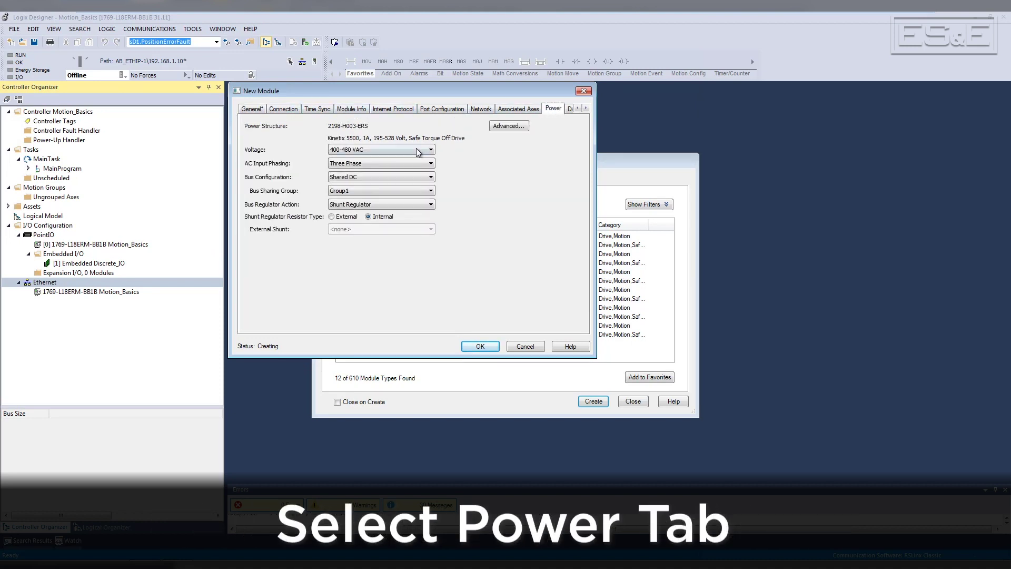
click(380, 150)
click(358, 159)
click(360, 164)
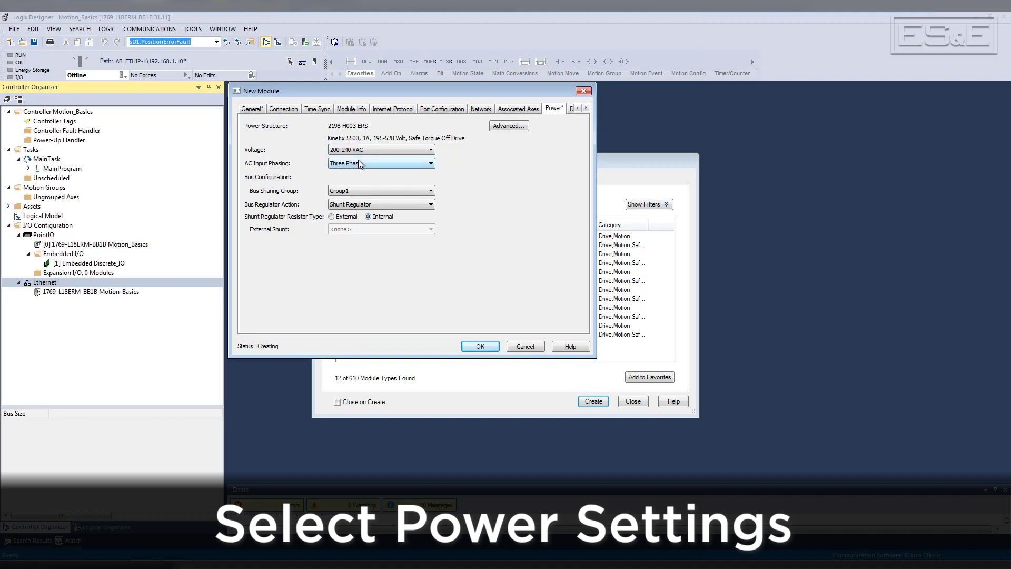
click(359, 180)
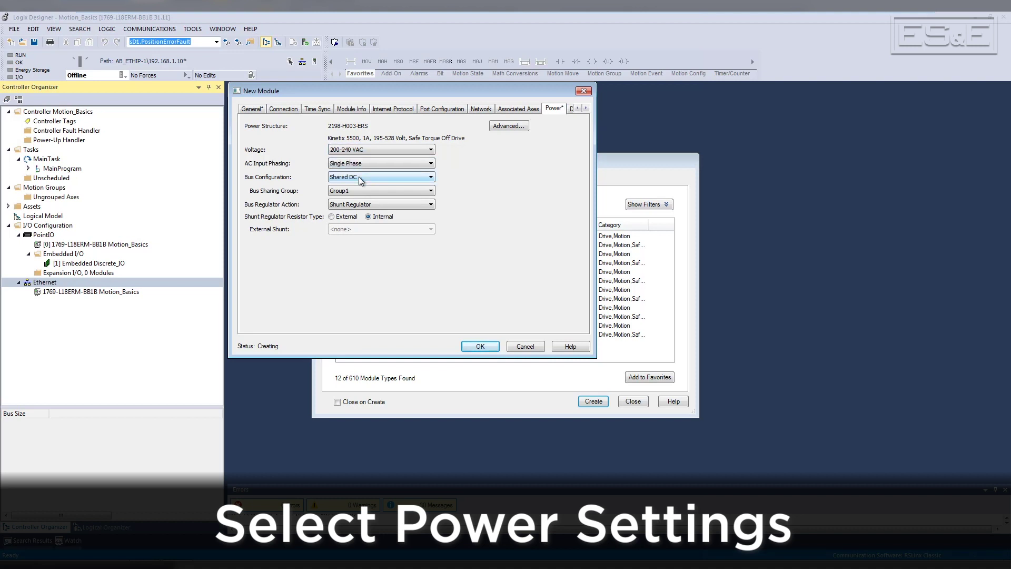
click(360, 179)
click(361, 188)
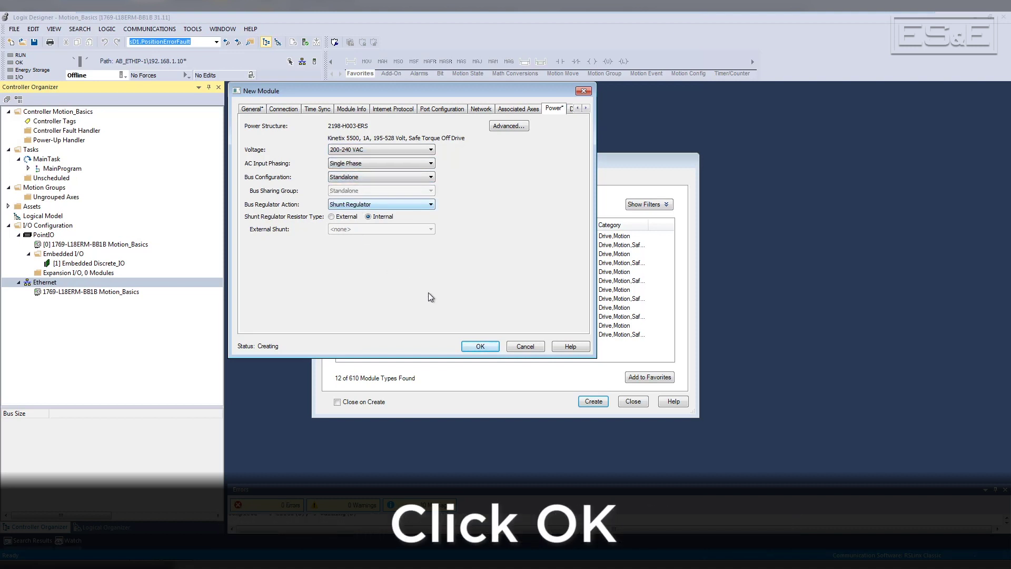
click(477, 346)
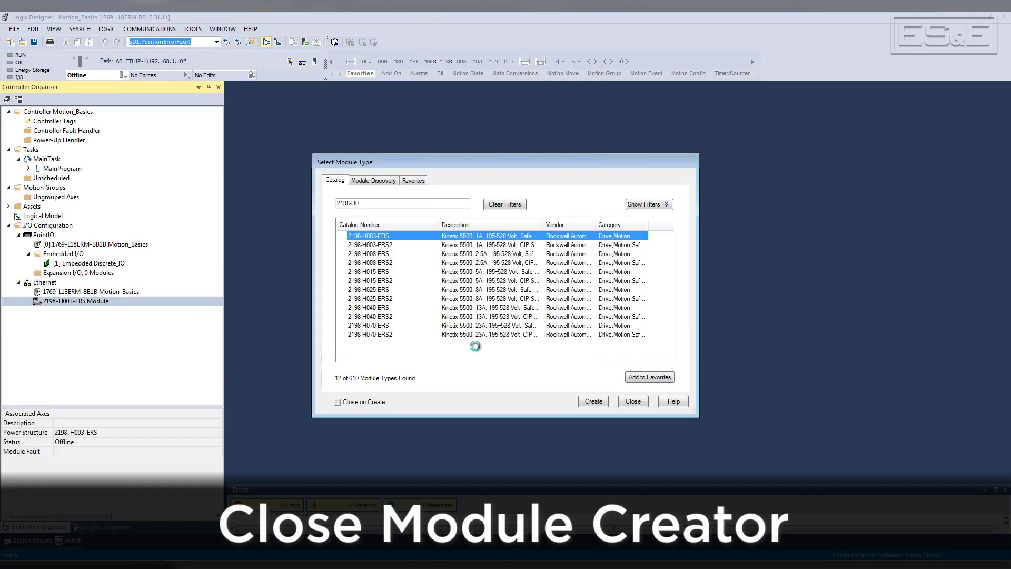
click(632, 402)
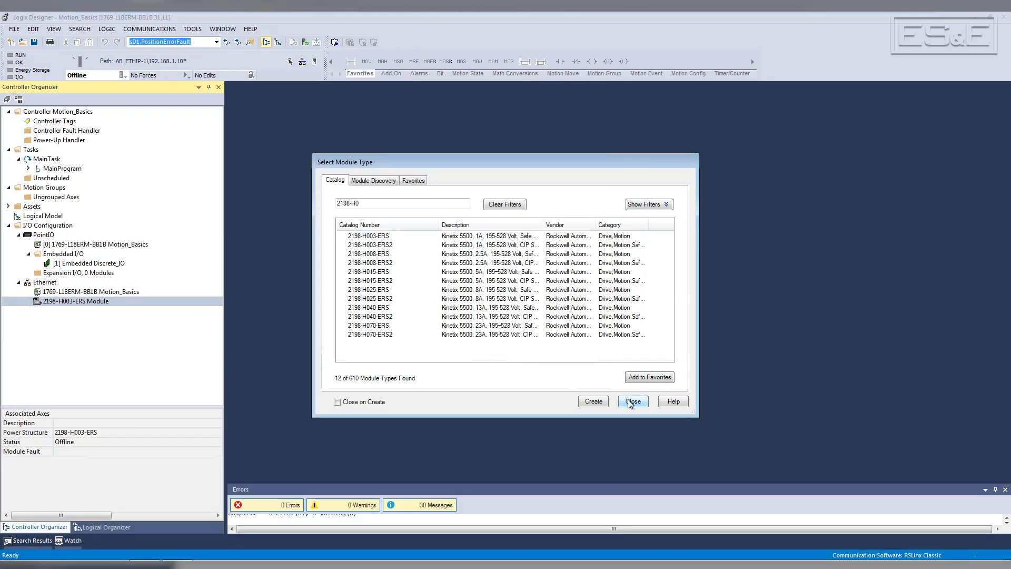
Create a new motion group named 'MG'.
right_click(43, 188)
click(48, 196)
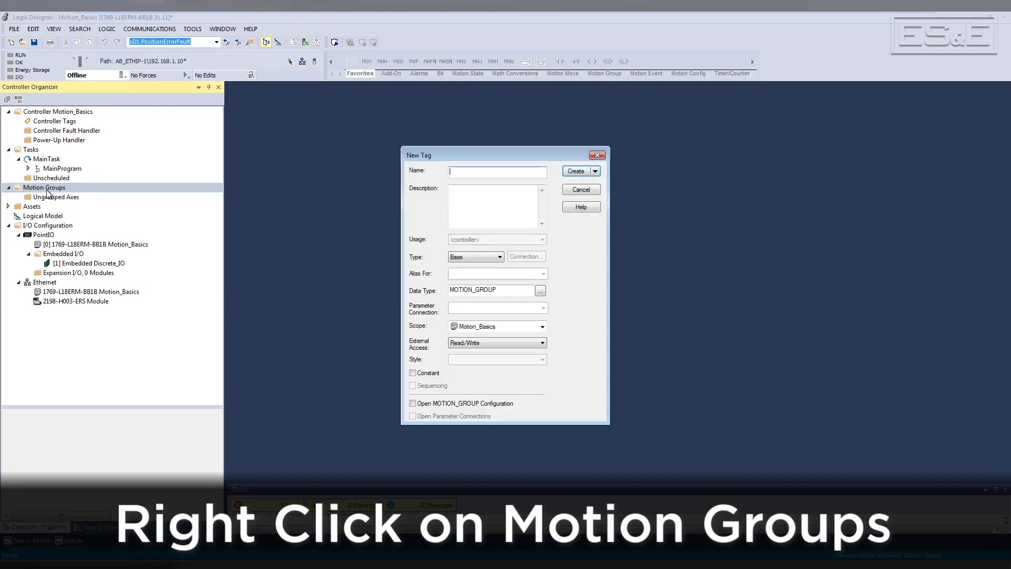
text(MG)
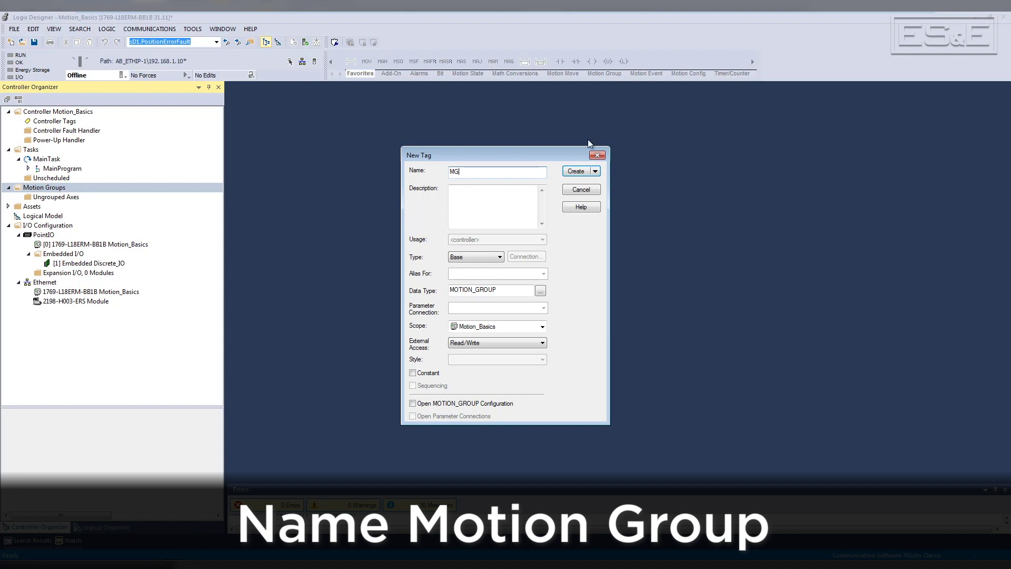
click(579, 174)
Add a new AXIS_CIP_DRIVE axis tag named 'Axis' to the MG motion group.
right_click(28, 198)
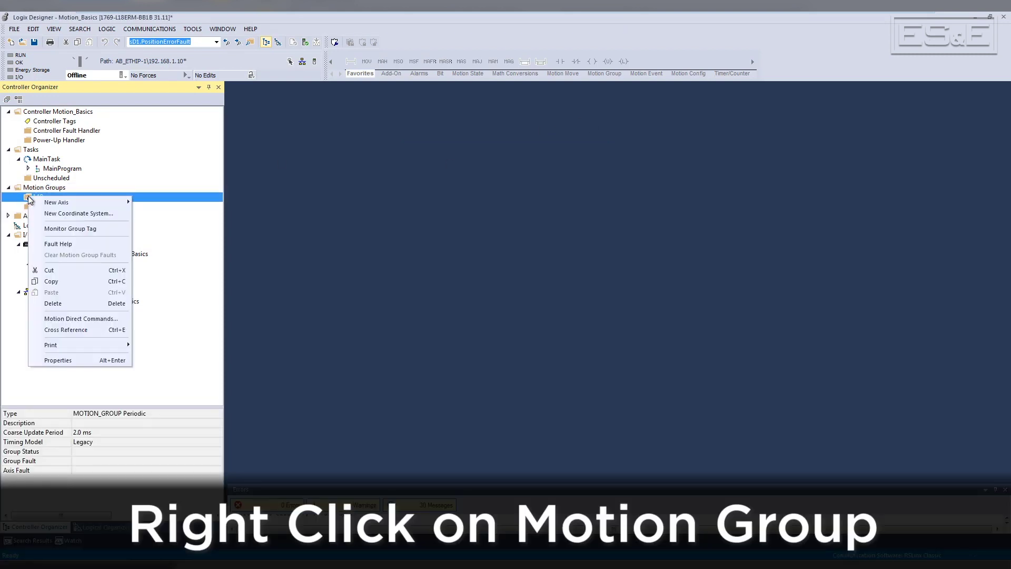
mouse_move(51, 204)
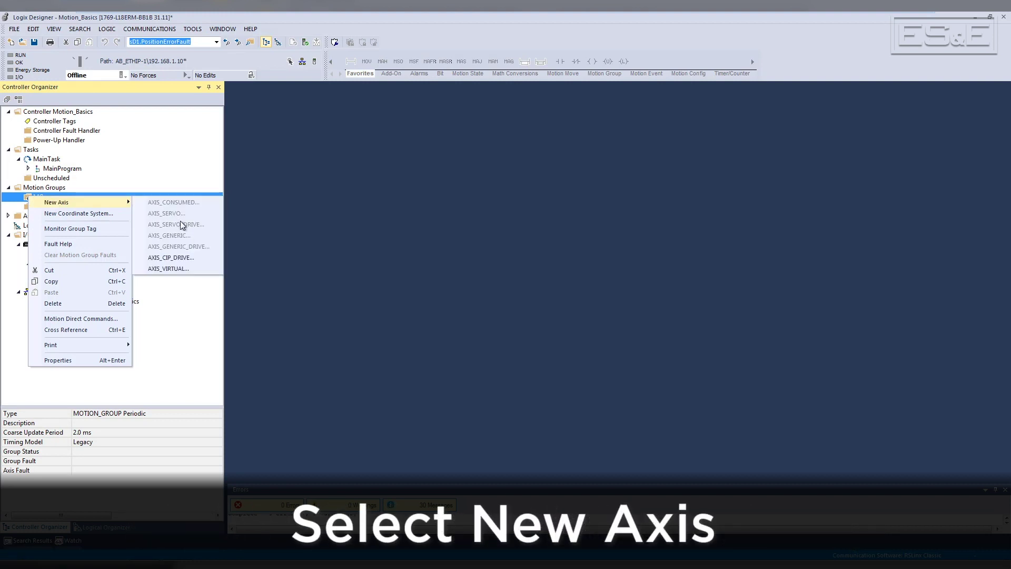
click(200, 259)
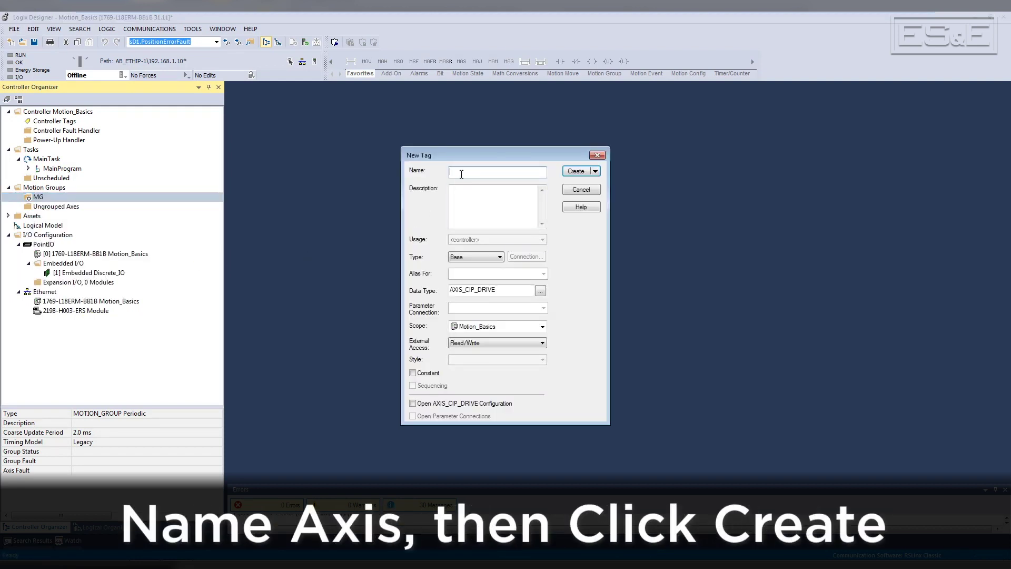
text(Axis)
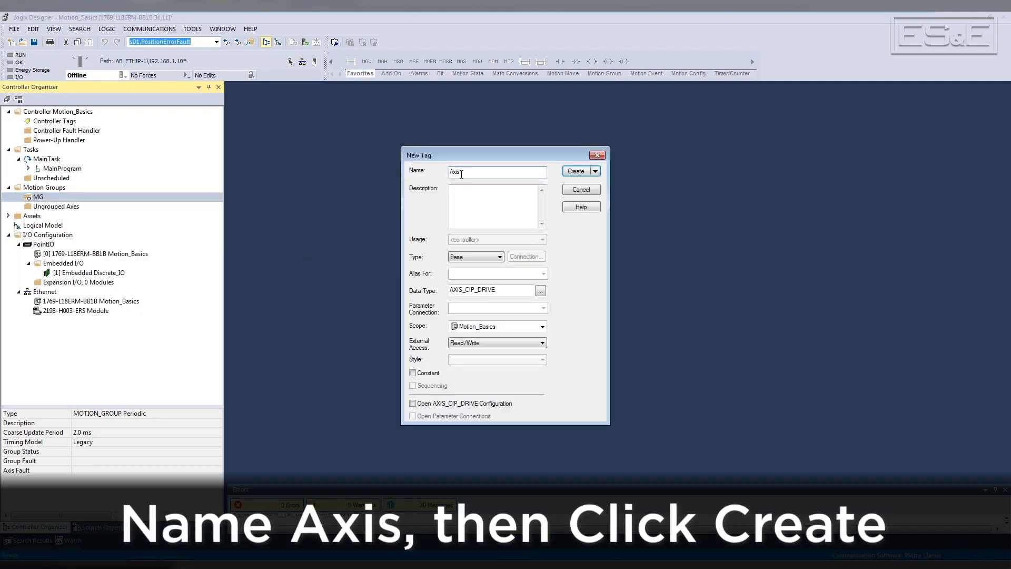
click(581, 173)
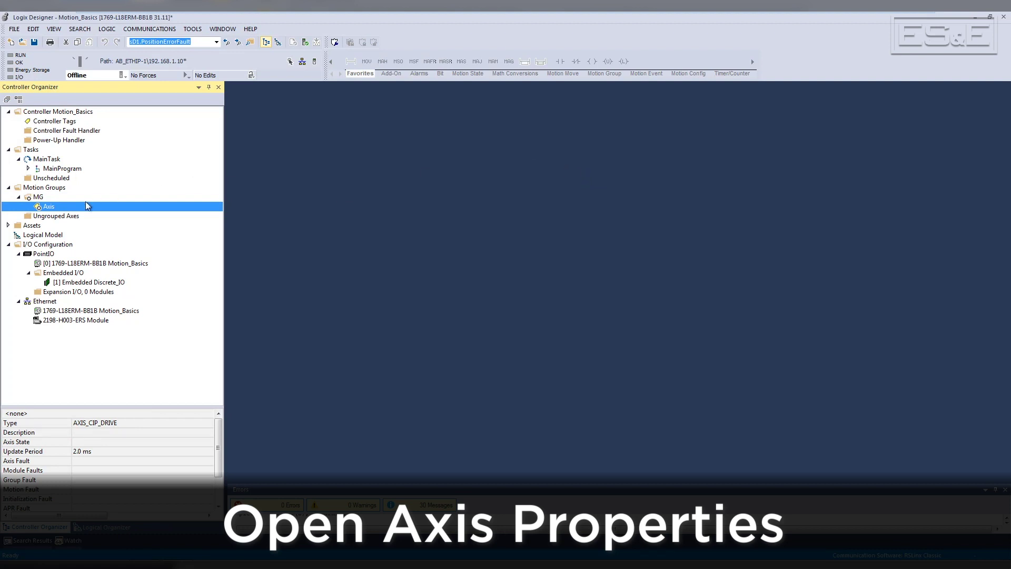
In Axis properties, set Associated Module to the drive 'Module' as axis 1, then view Motor settings.
right_click(50, 207)
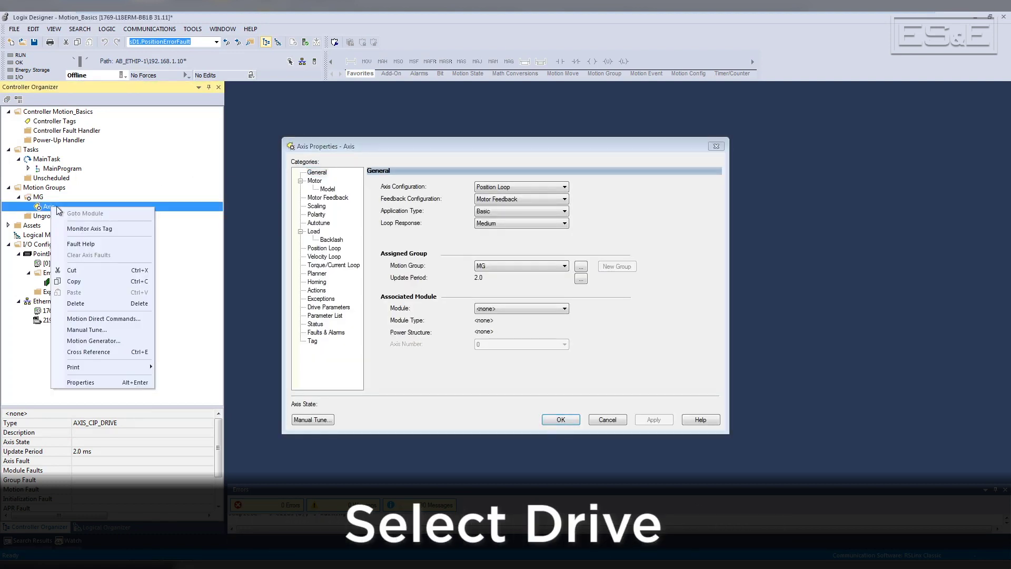
click(79, 383)
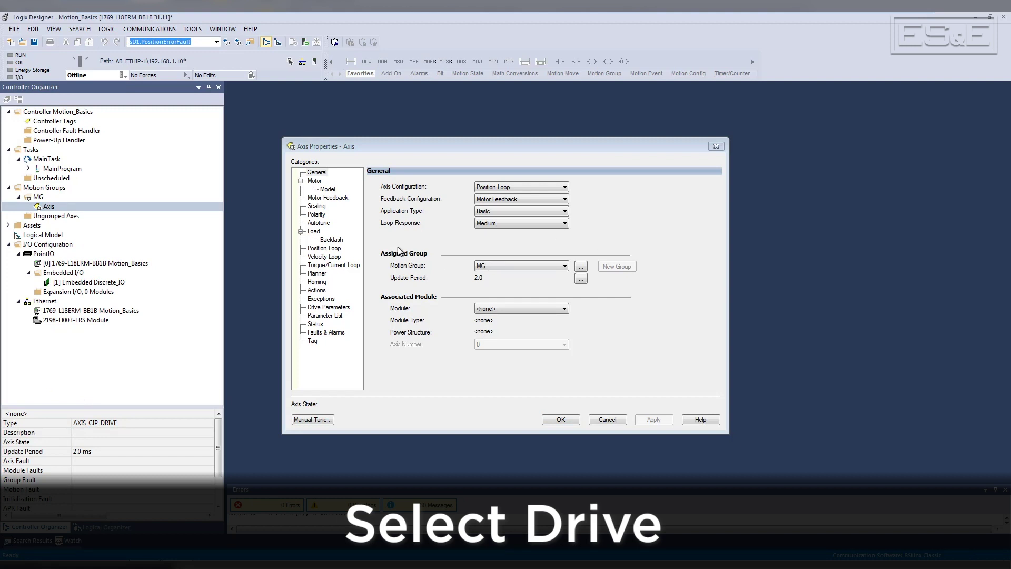
click(515, 310)
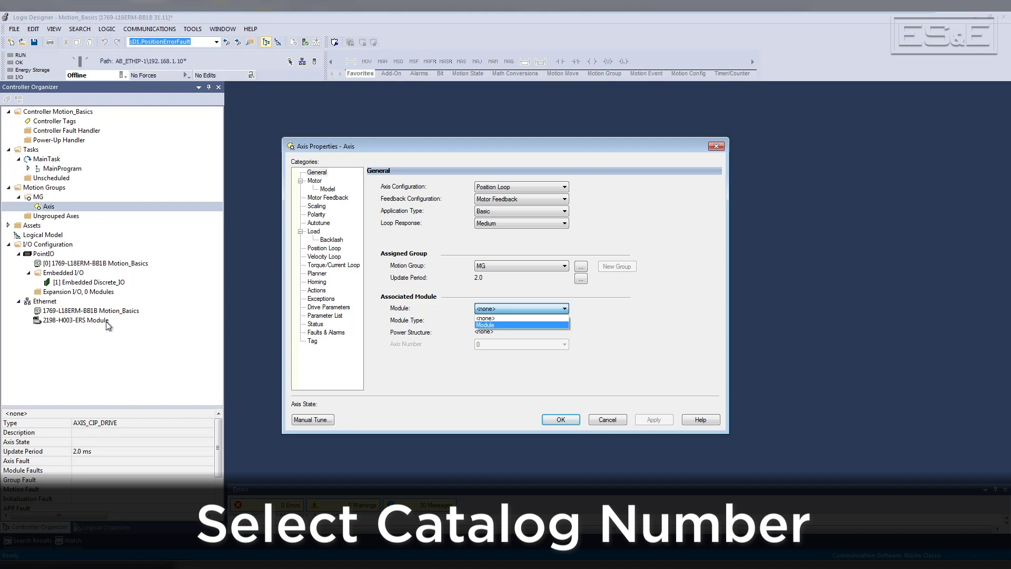
click(501, 325)
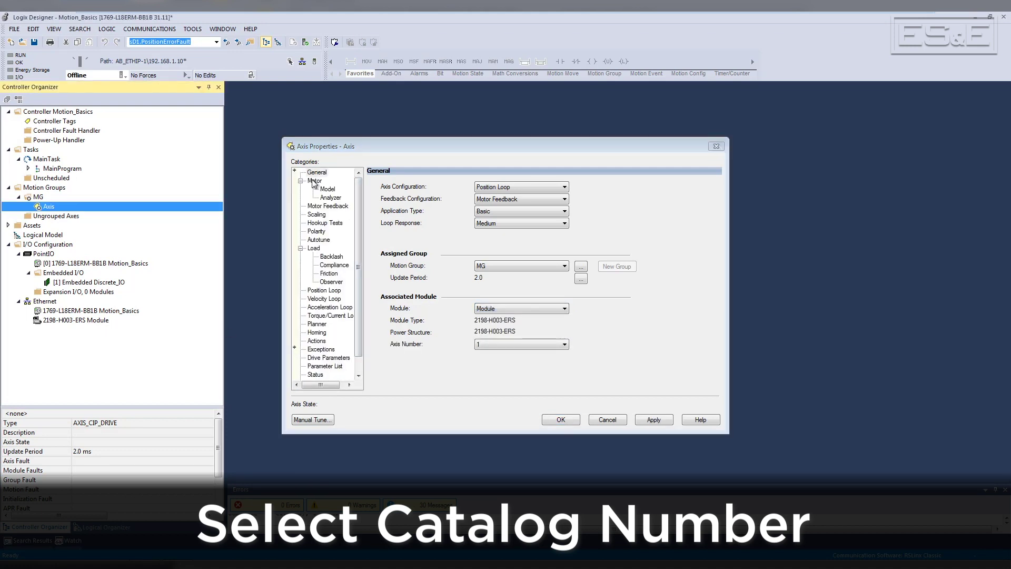
click(315, 181)
click(525, 187)
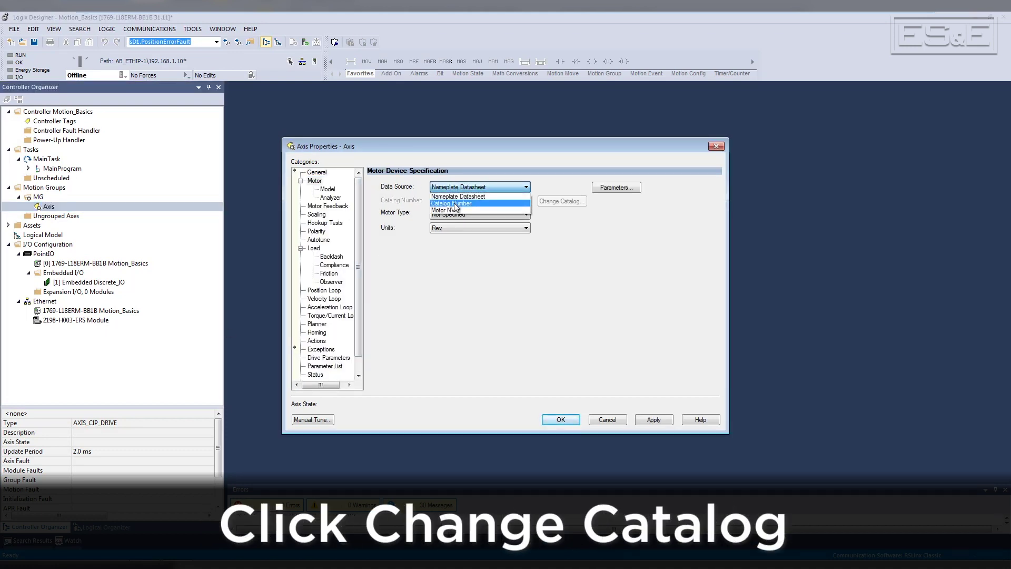
Set motor data source to Catalog Number VPL-A1003F-P, then apply and close axis properties.
click(464, 194)
click(557, 202)
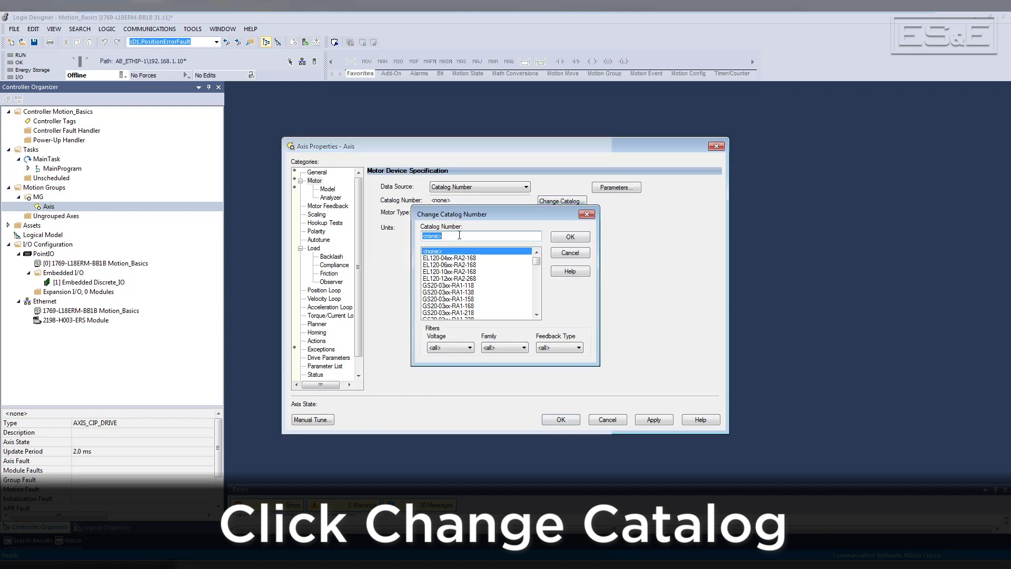
text(VP)
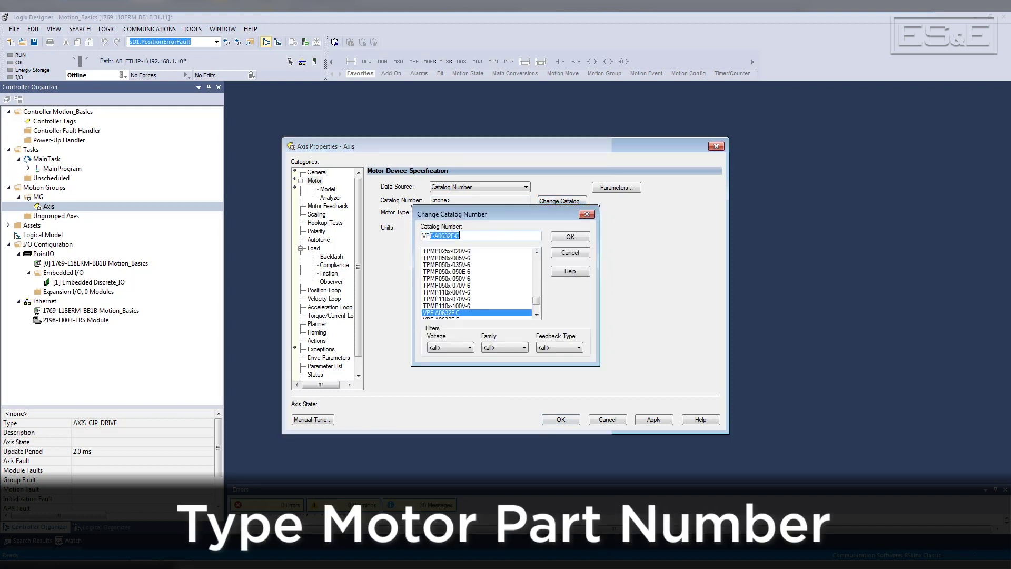
text(L)
text(-A1003F-P)
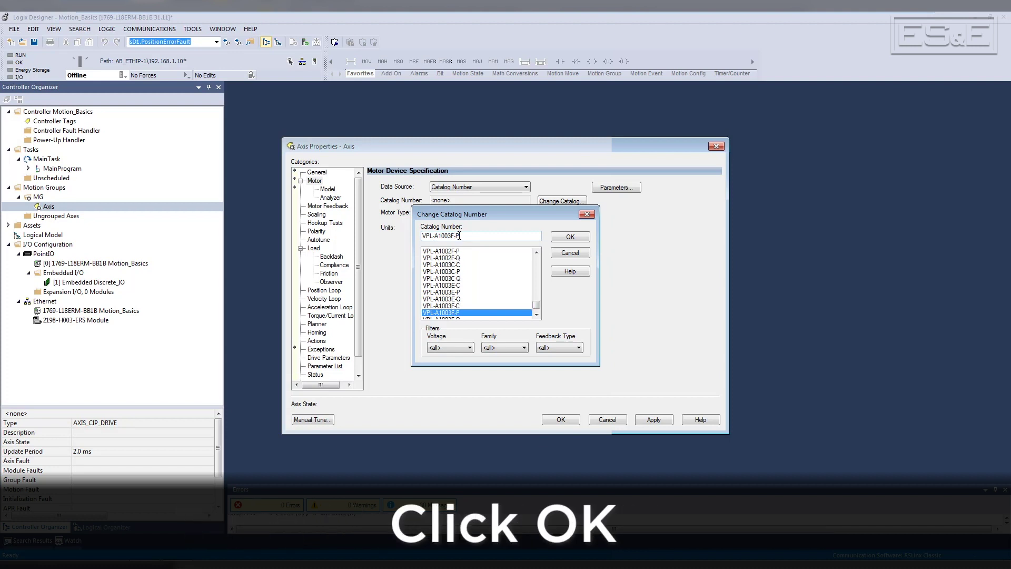
click(569, 237)
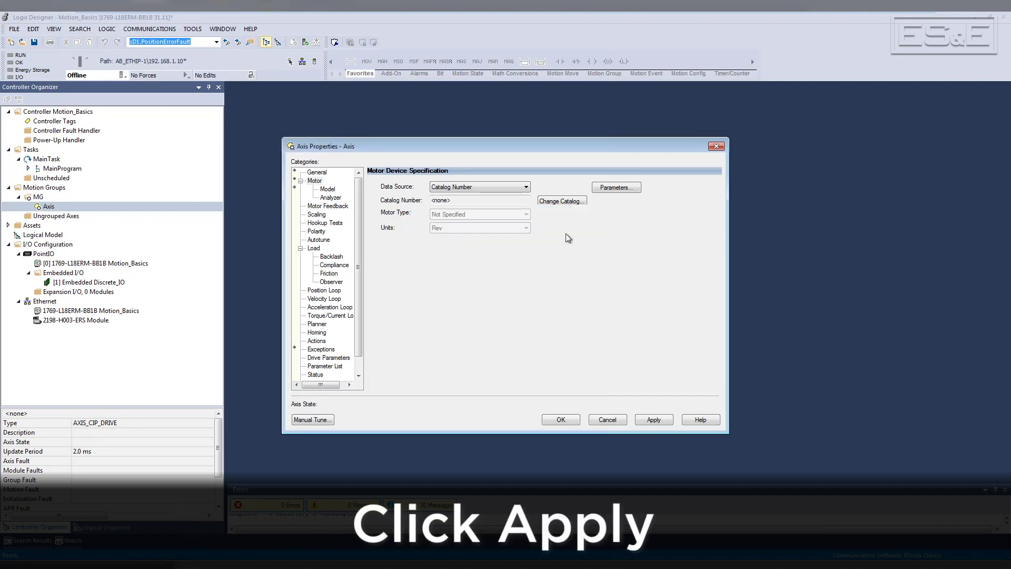
click(655, 418)
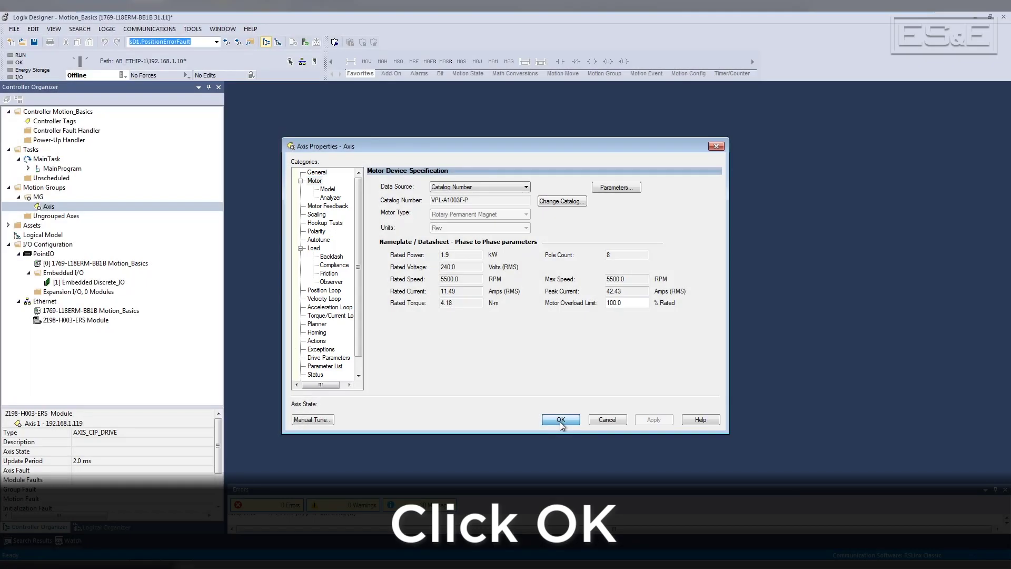
click(561, 421)
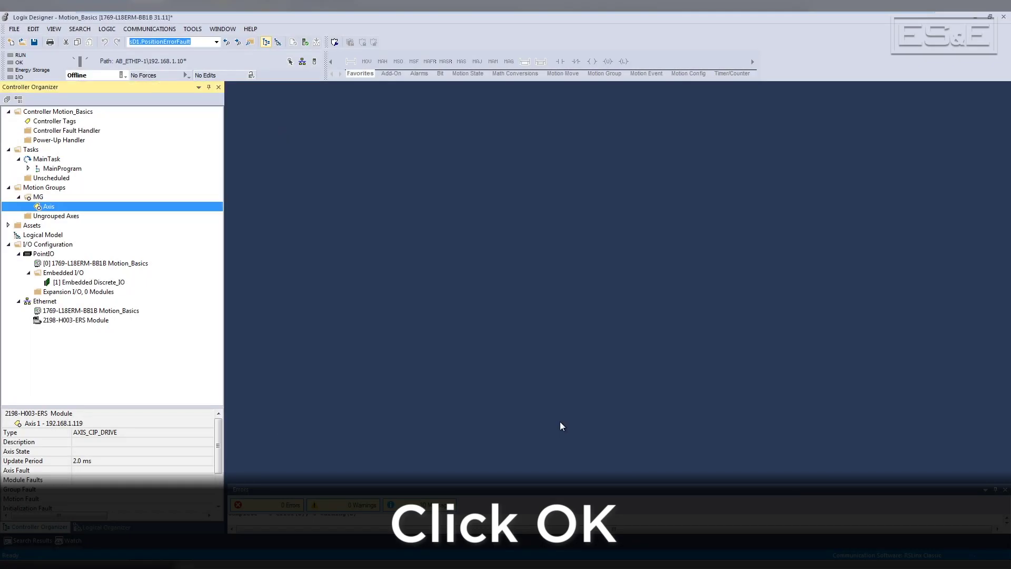
Download the project with time synchronization enabled and return the controller to Remote Run.
click(122, 75)
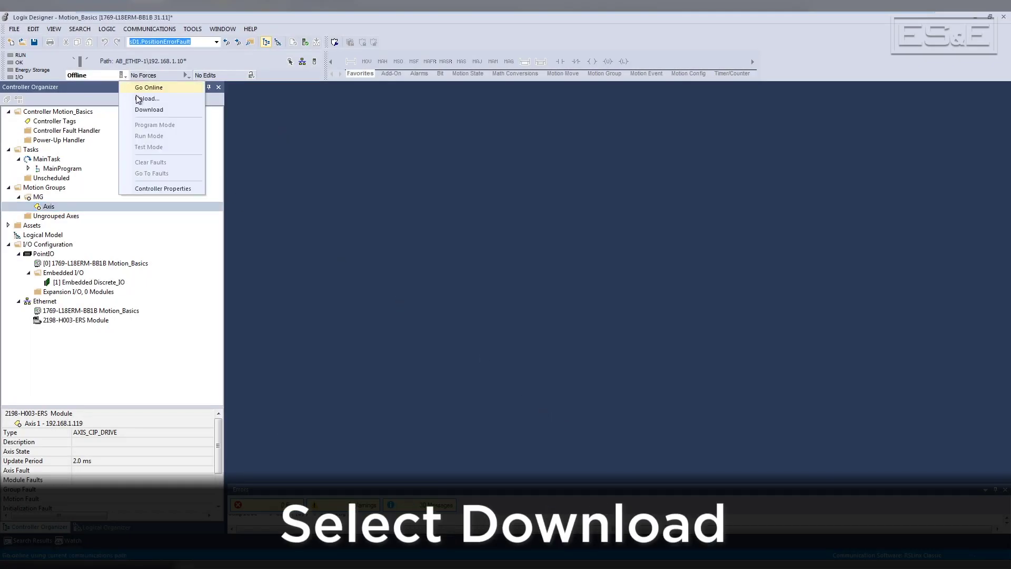
click(145, 110)
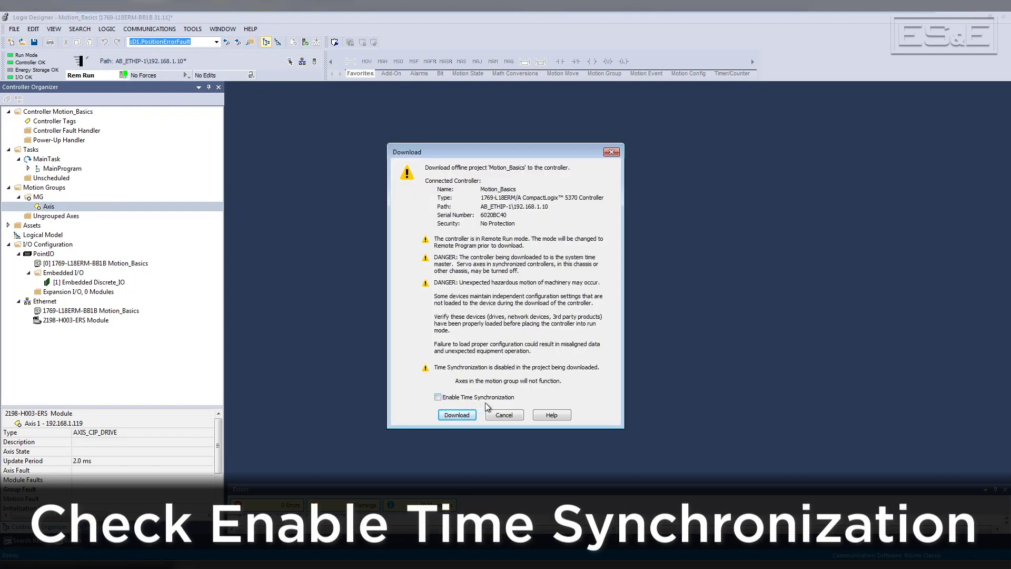
click(461, 415)
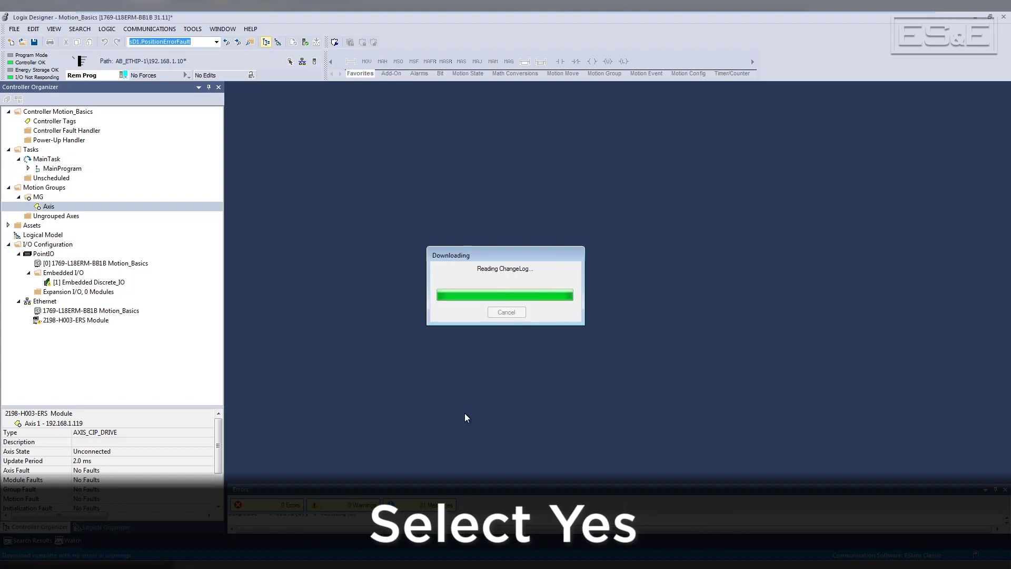
click(545, 314)
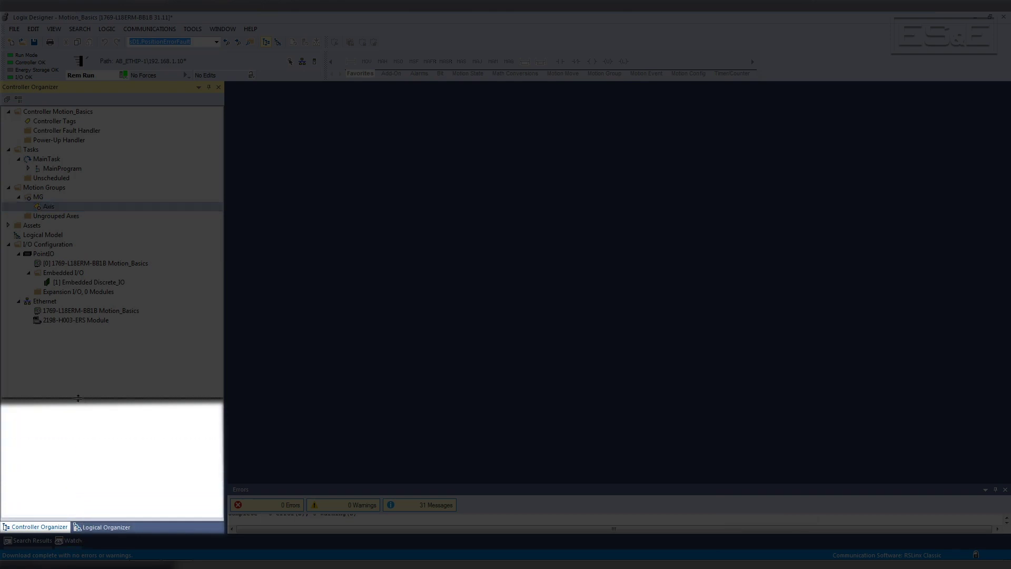
double_click(41, 206)
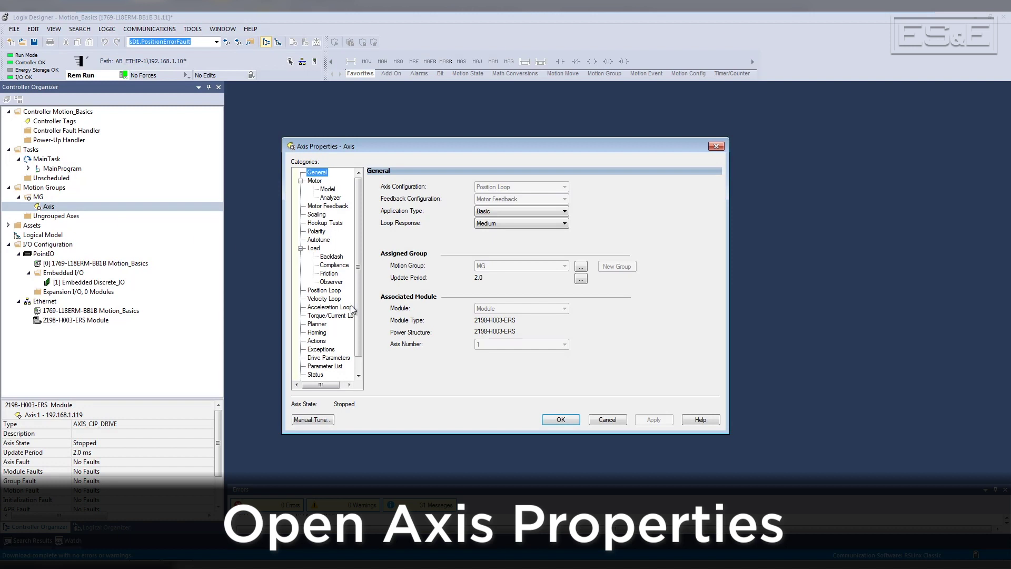
Show the axis status and execute Motion Servo On (MSO) from Motion Direct Commands.
click(318, 374)
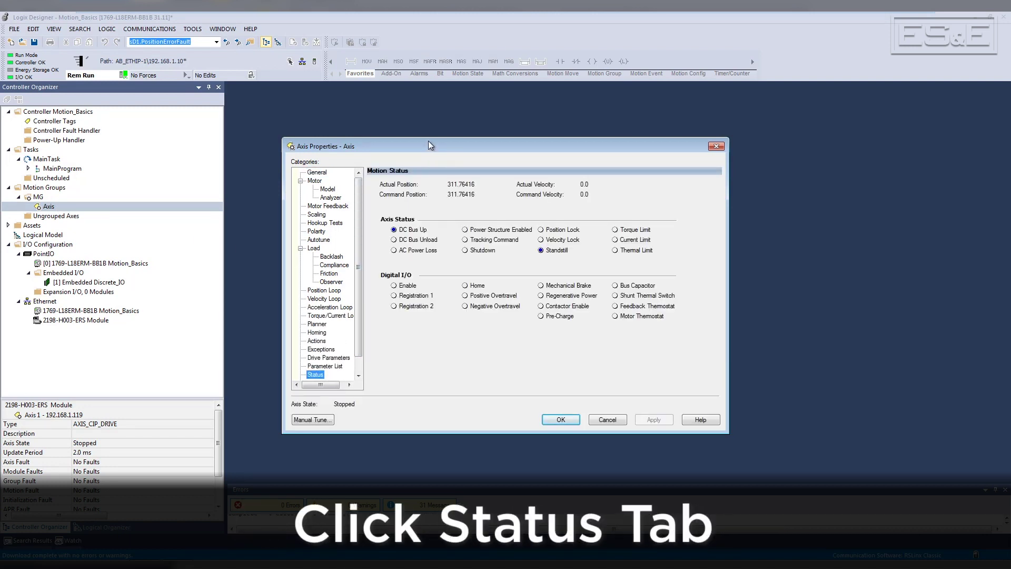
drag(428, 141, 475, 134)
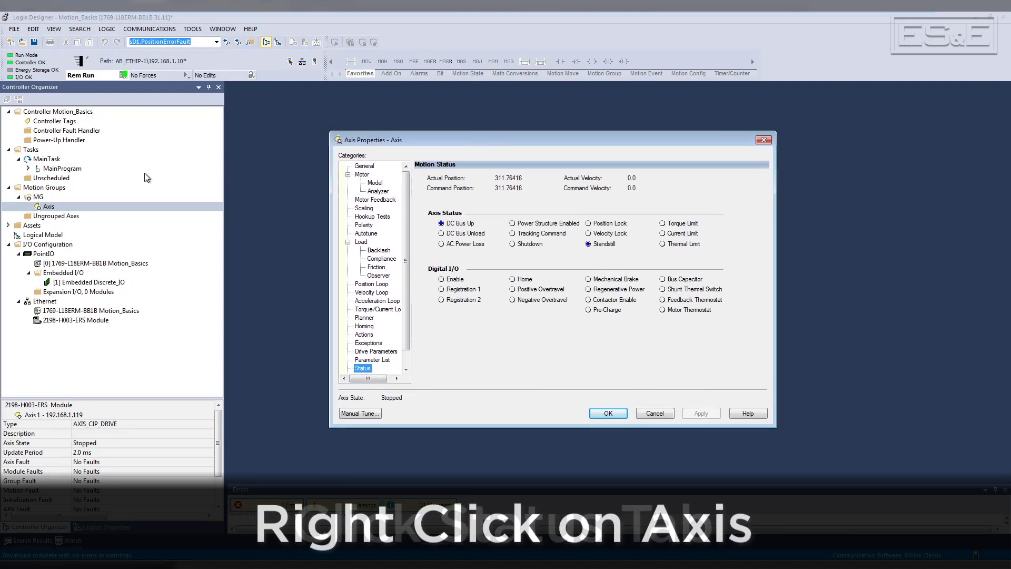
right_click(36, 207)
click(88, 319)
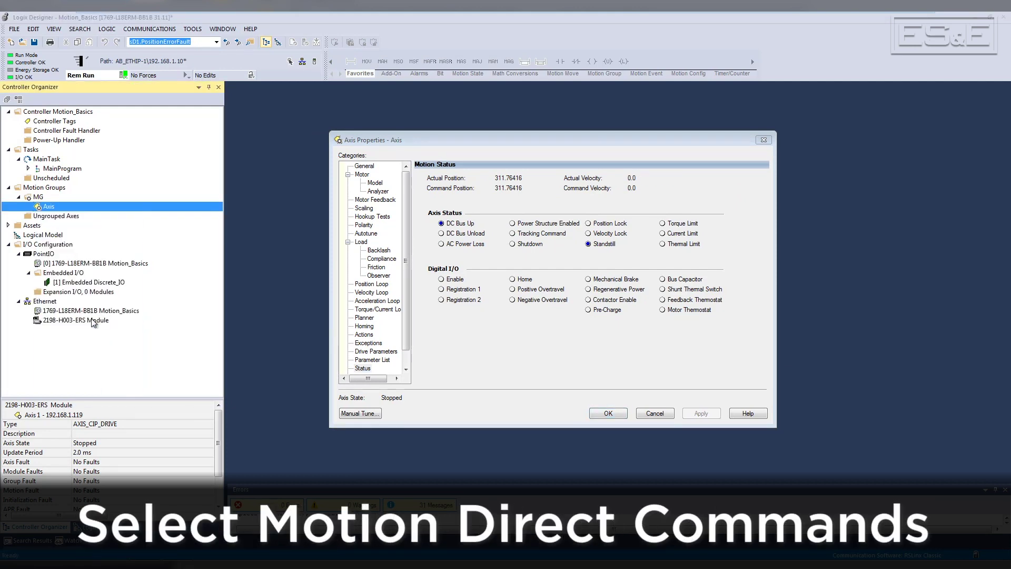
drag(421, 166, 736, 159)
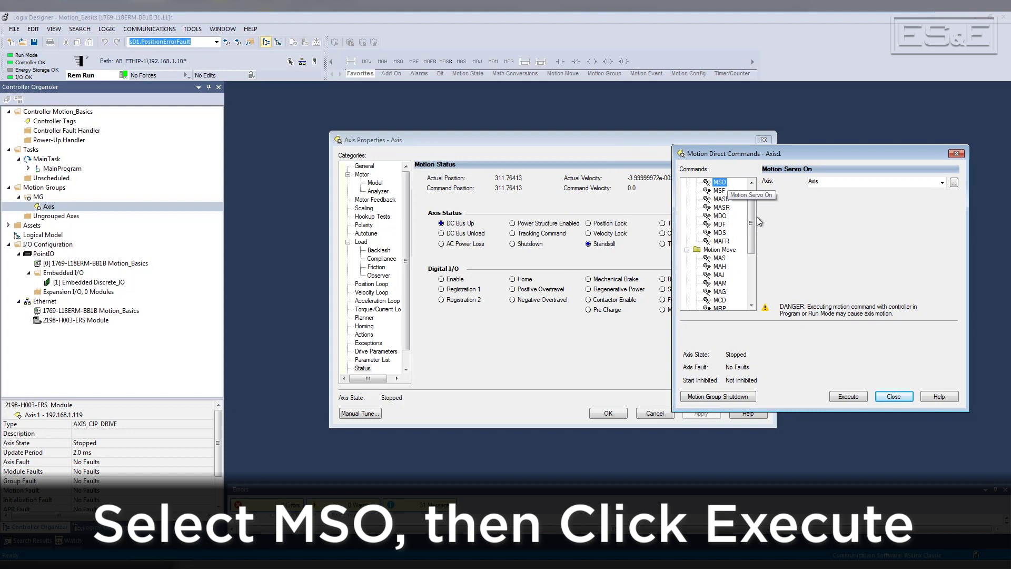
click(848, 396)
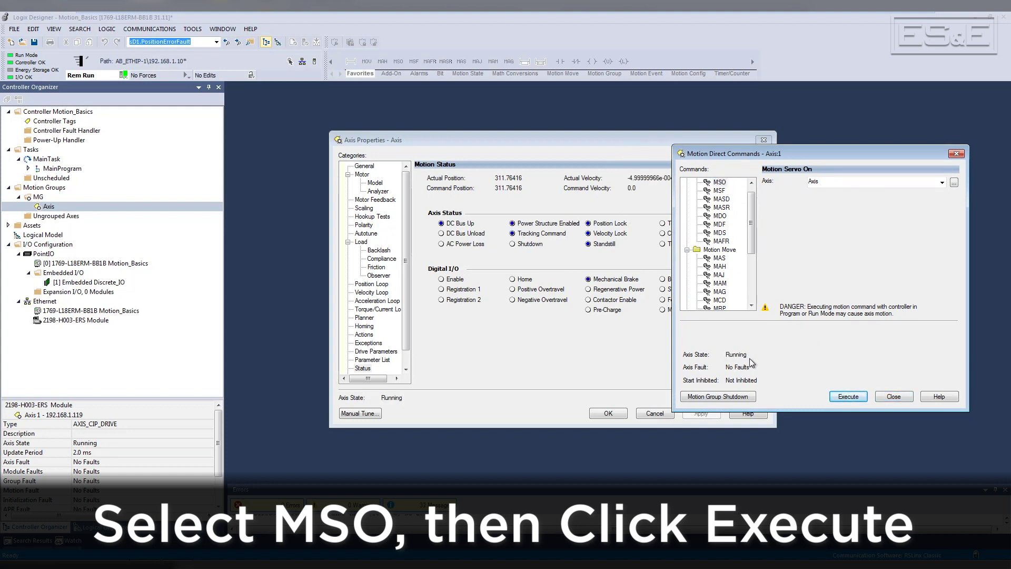
Select the Motion Axis Move (MAM) command and set its Move Type to Incremental.
click(719, 284)
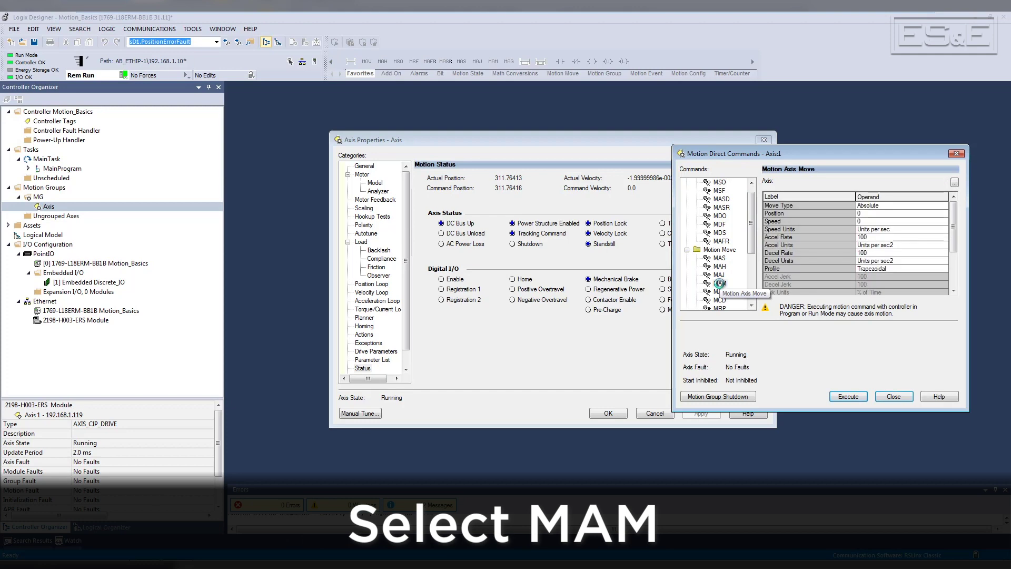
click(869, 208)
click(870, 208)
click(871, 220)
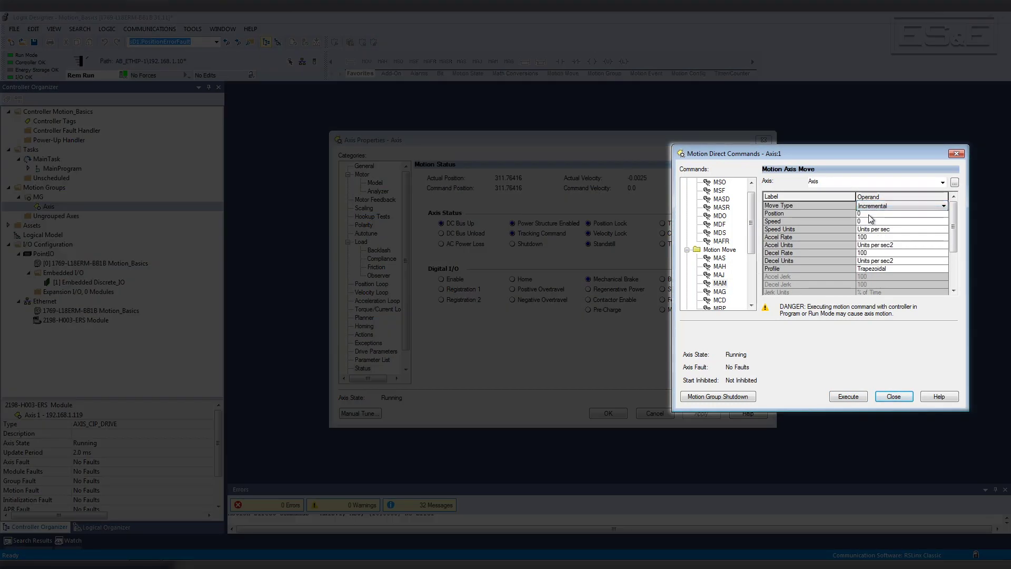
click(869, 214)
Enter the incremental move position as 1, then change it to -1.0.
text(1.)
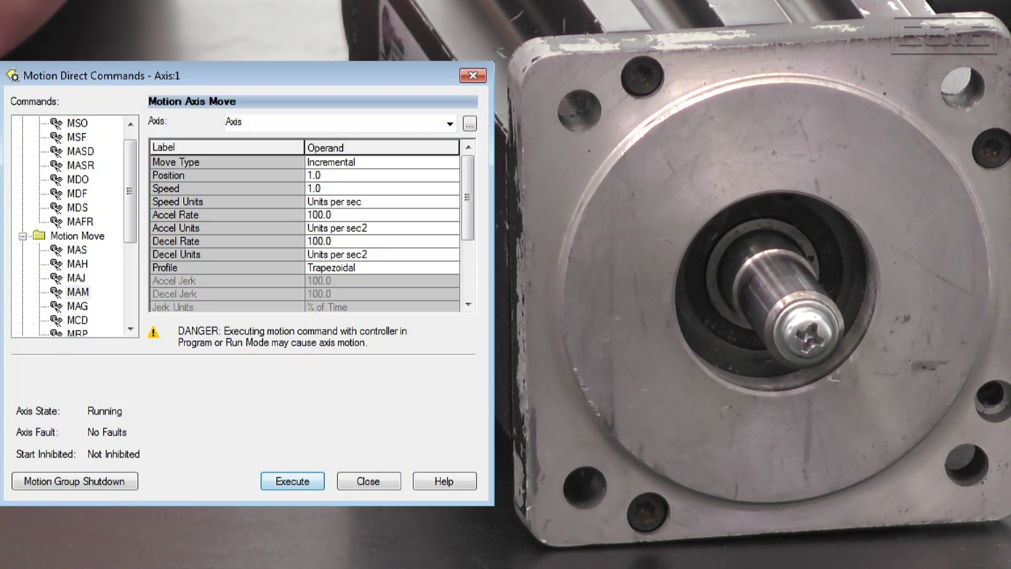
text(-1.0)
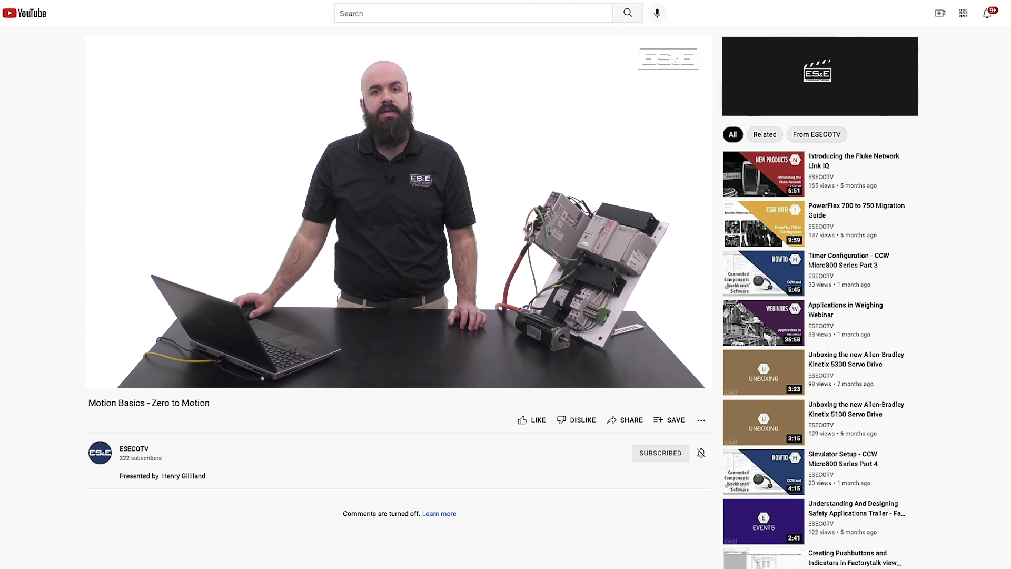
Like the 'Motion Basics - Zero to Motion' video and set channel notifications to All.
click(523, 420)
click(700, 462)
click(704, 471)
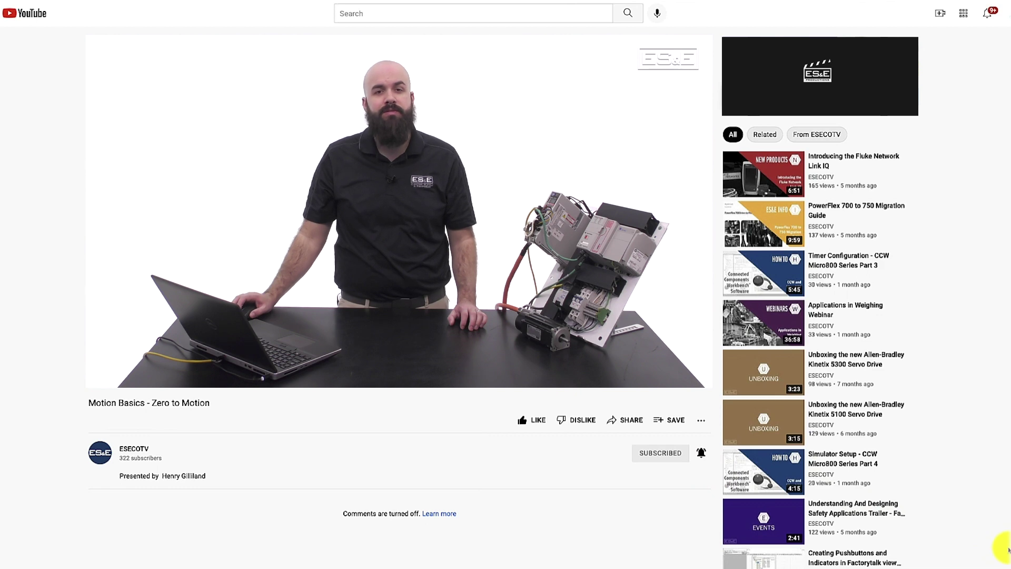